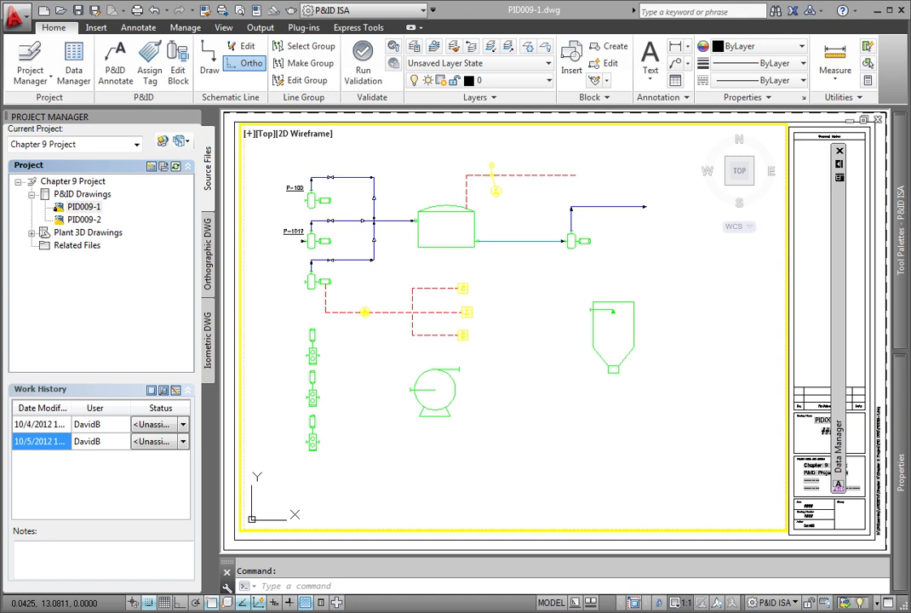
# Show P&ID Project Data in the Data Manager and list the 13 Equipment records
pyautogui.click(74, 73)
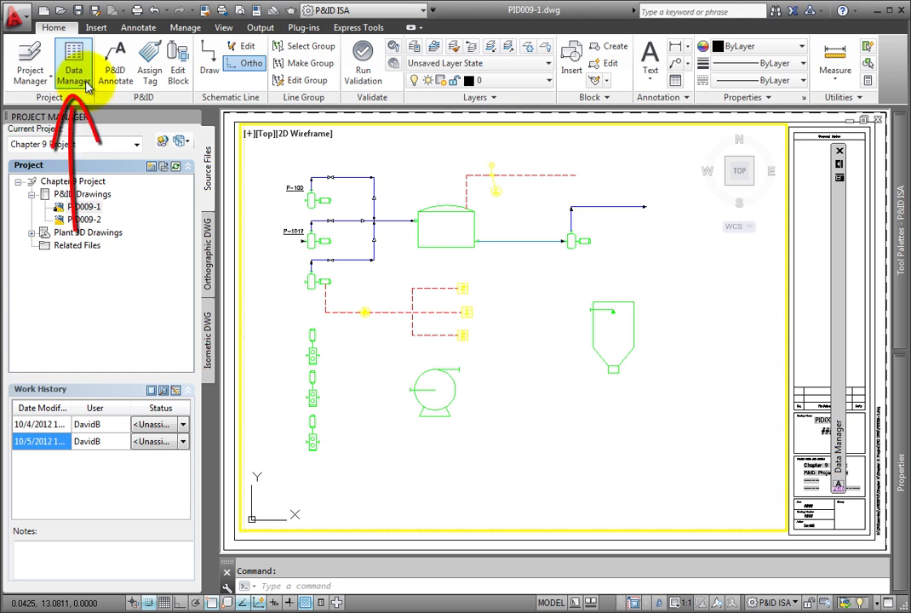
pyautogui.click(85, 77)
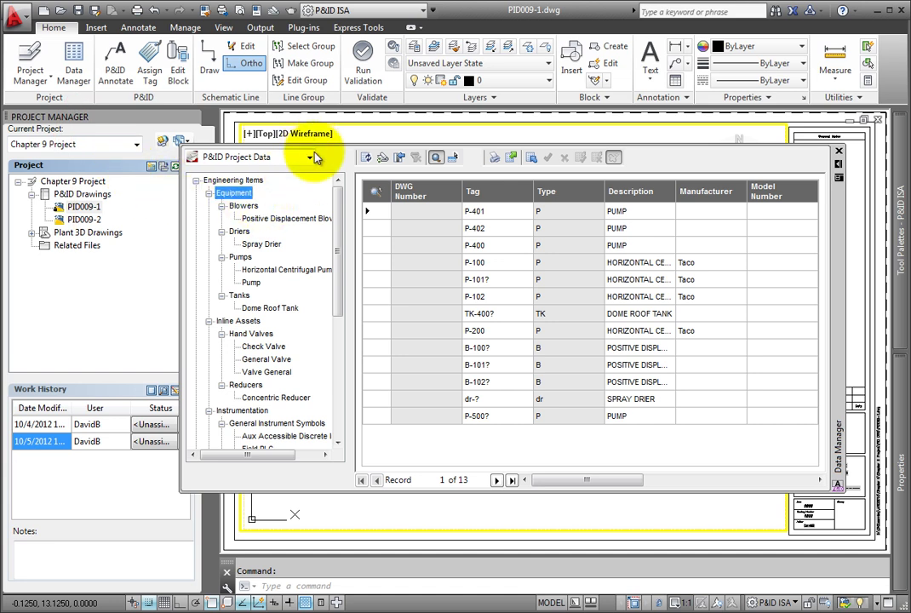
pyautogui.click(309, 157)
pyautogui.click(271, 189)
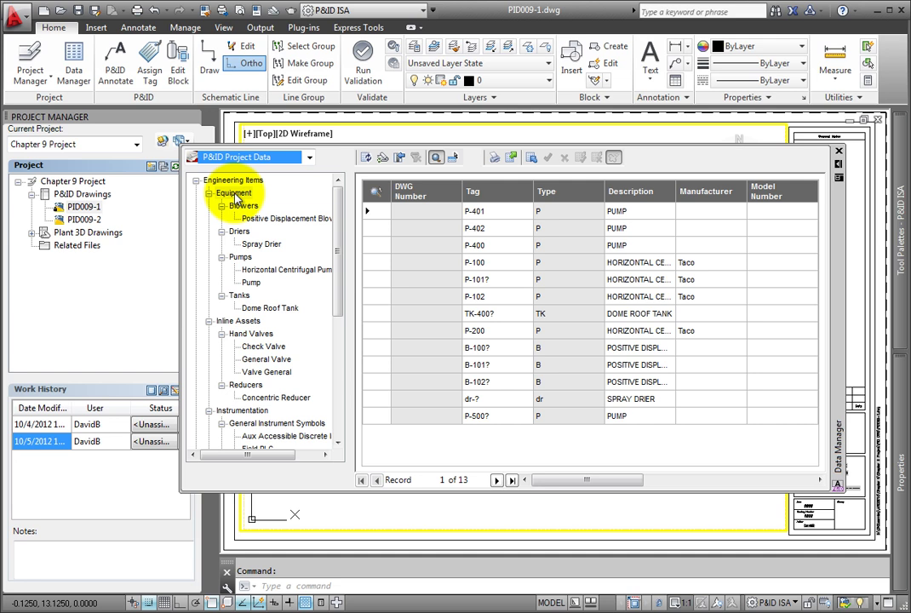
pyautogui.click(235, 194)
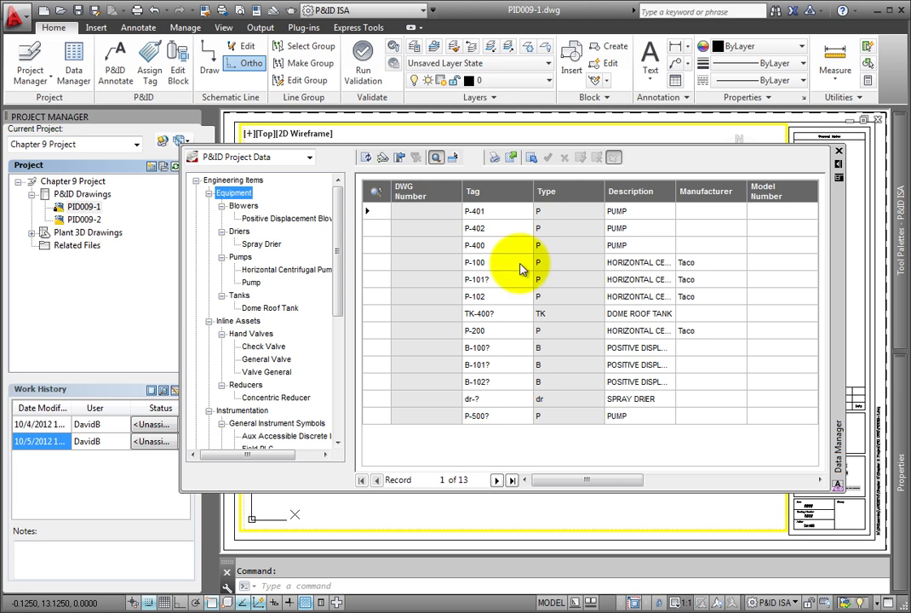
# Open Export Data with Displayed Data and the active node plus all child nodes
pyautogui.click(512, 159)
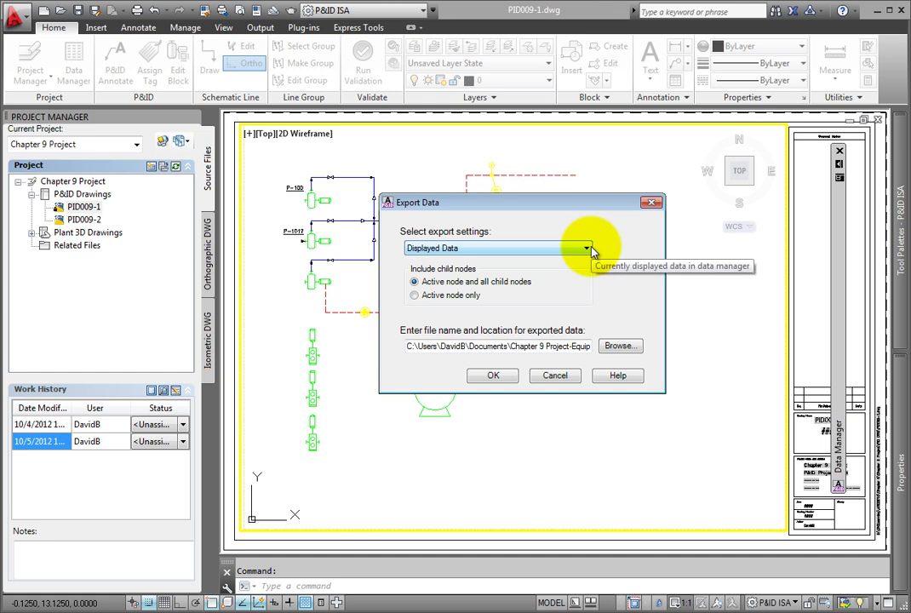
pyautogui.click(592, 250)
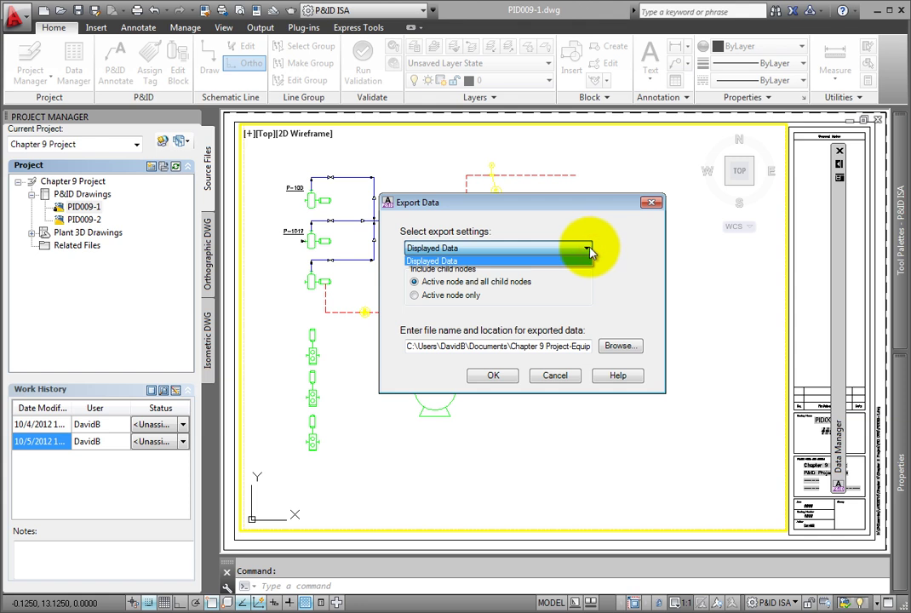
pyautogui.click(591, 249)
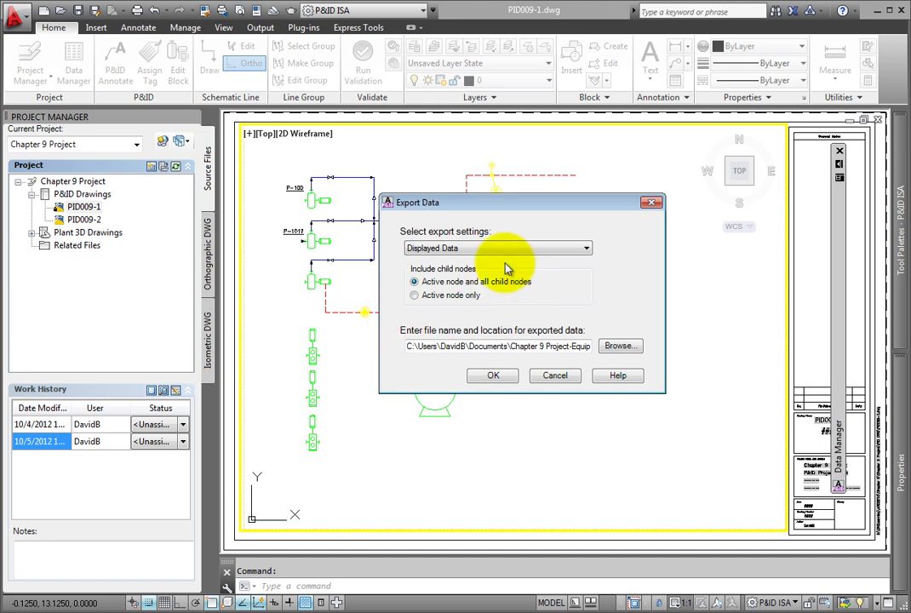
# Target the Chapter 9 Project folder with the Excel 97-2003 .xls file type
pyautogui.click(628, 349)
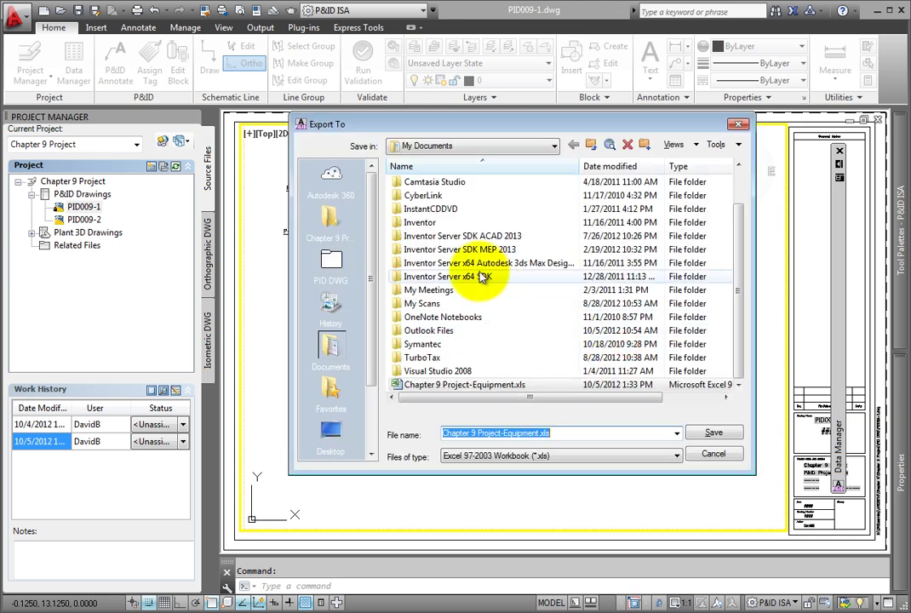
pyautogui.click(334, 222)
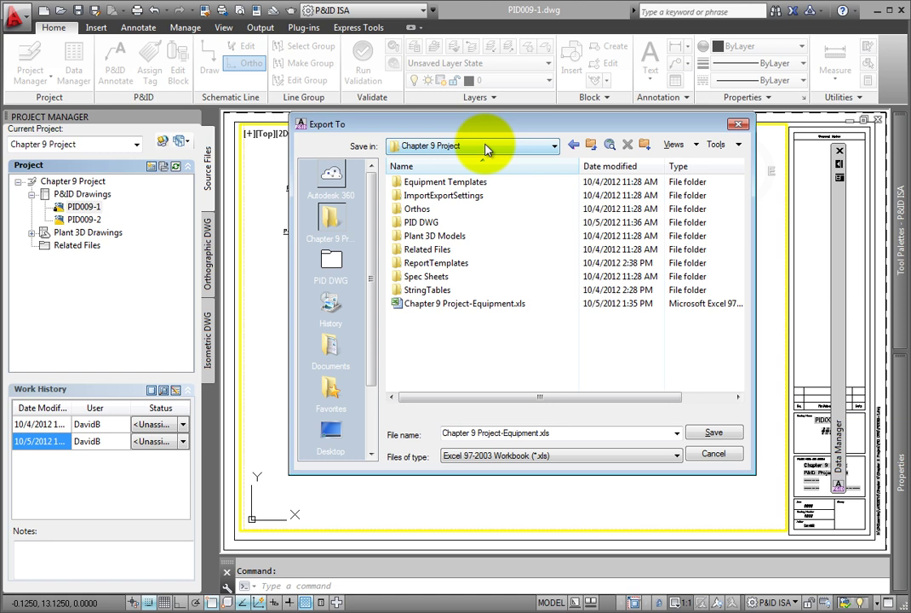
pyautogui.click(553, 146)
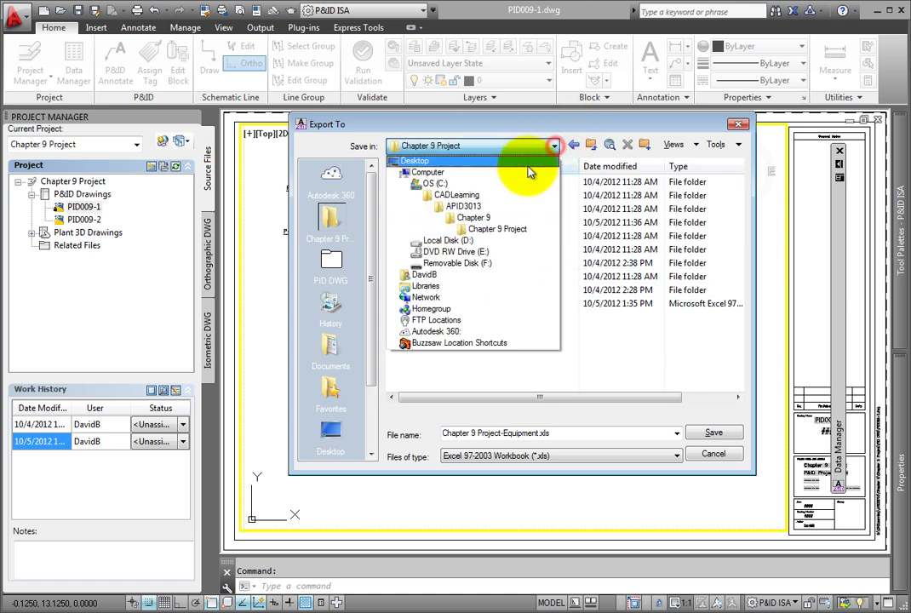
pyautogui.click(513, 229)
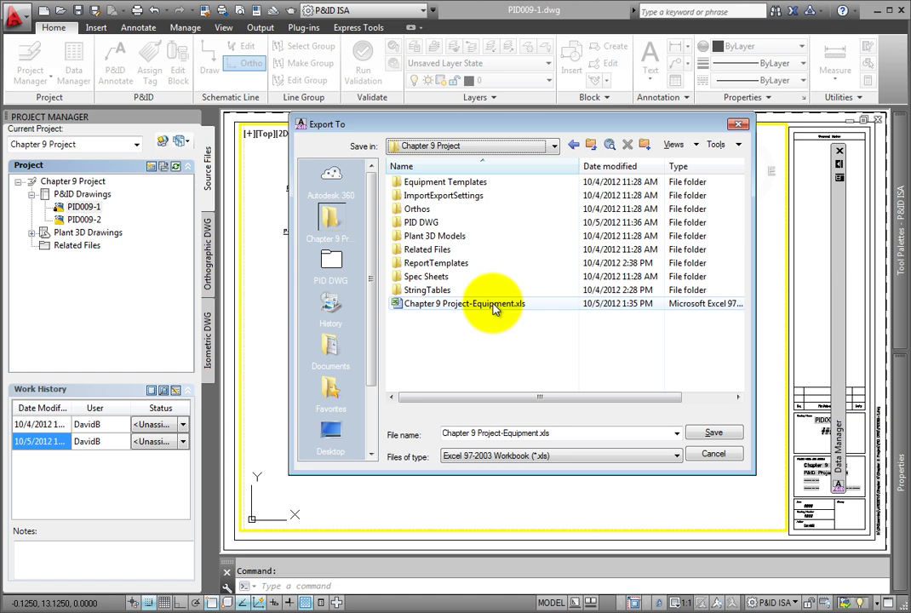
pyautogui.click(677, 455)
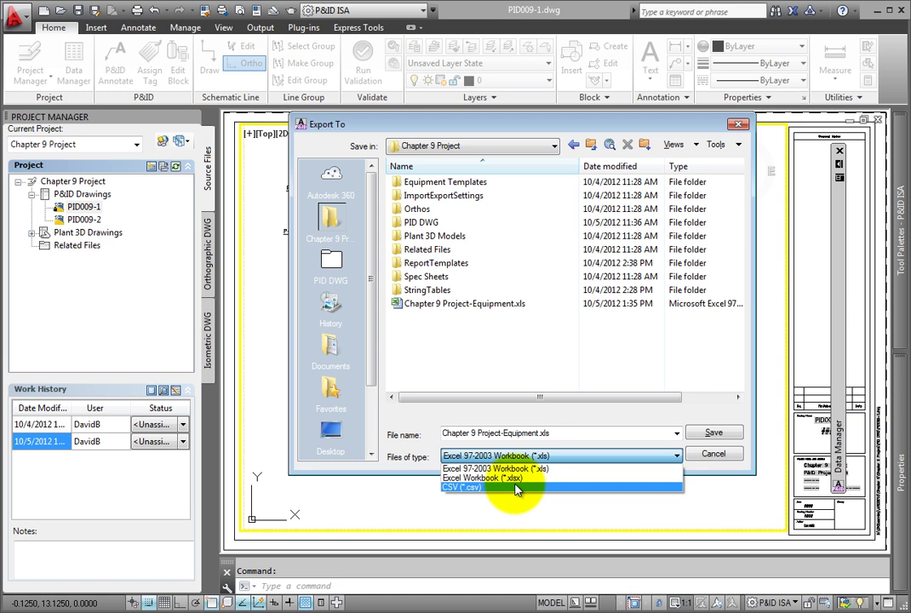
pyautogui.click(563, 468)
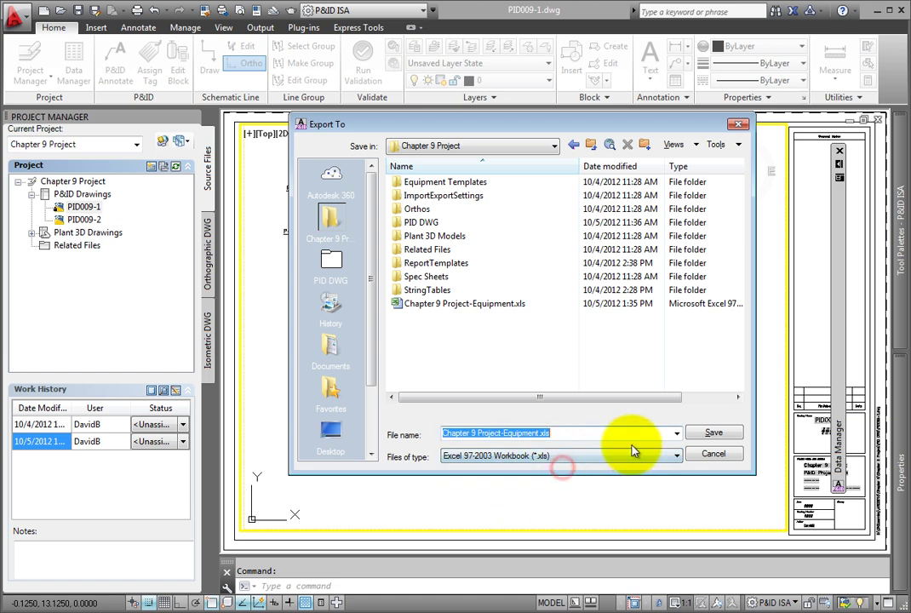
# Save and export, replacing the existing Chapter 9 Project-Equipment.xls
pyautogui.click(724, 434)
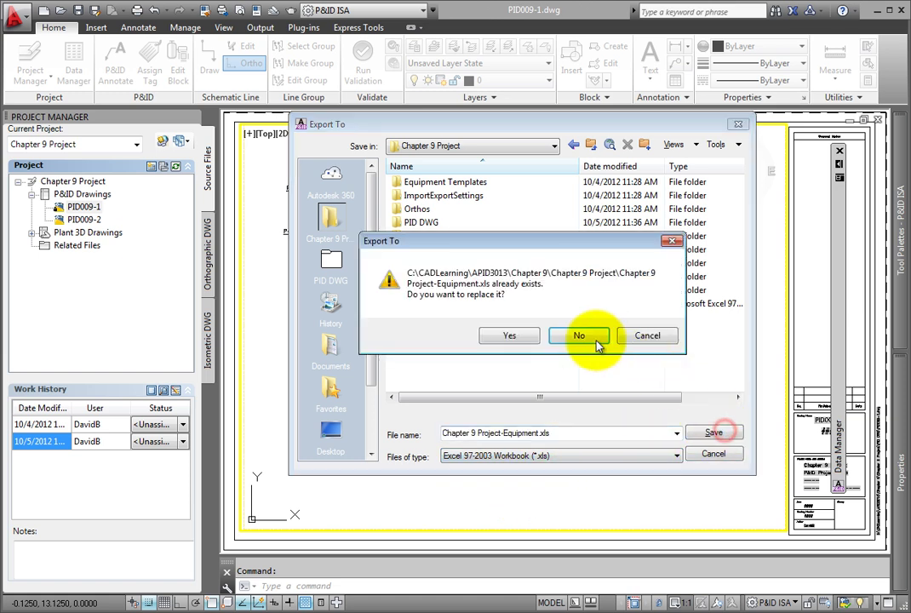
pyautogui.click(473, 333)
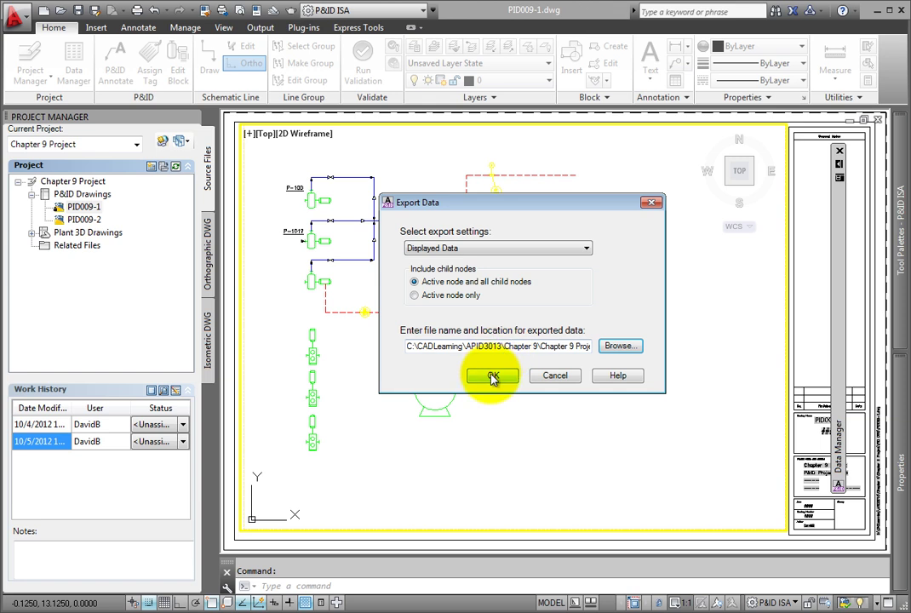
pyautogui.click(493, 376)
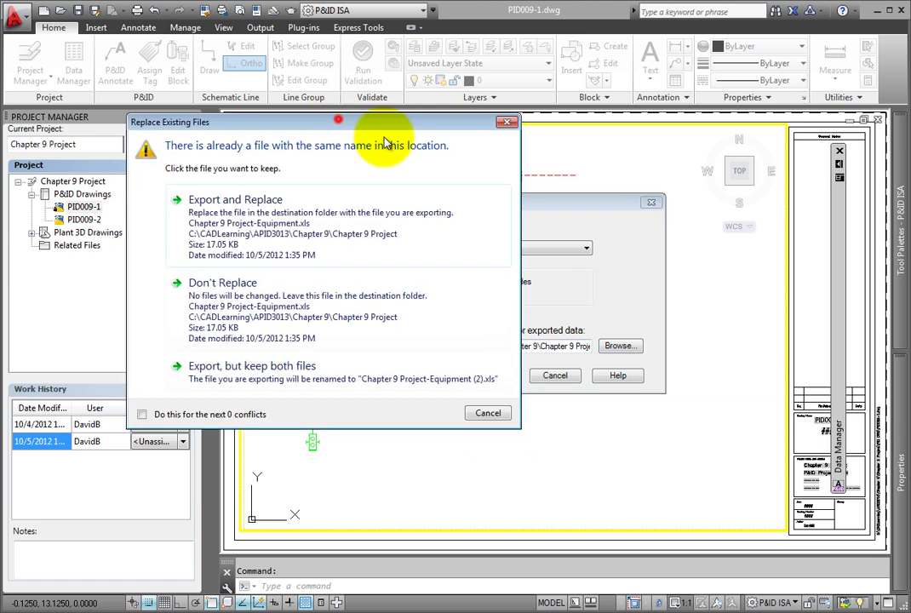
pyautogui.click(256, 281)
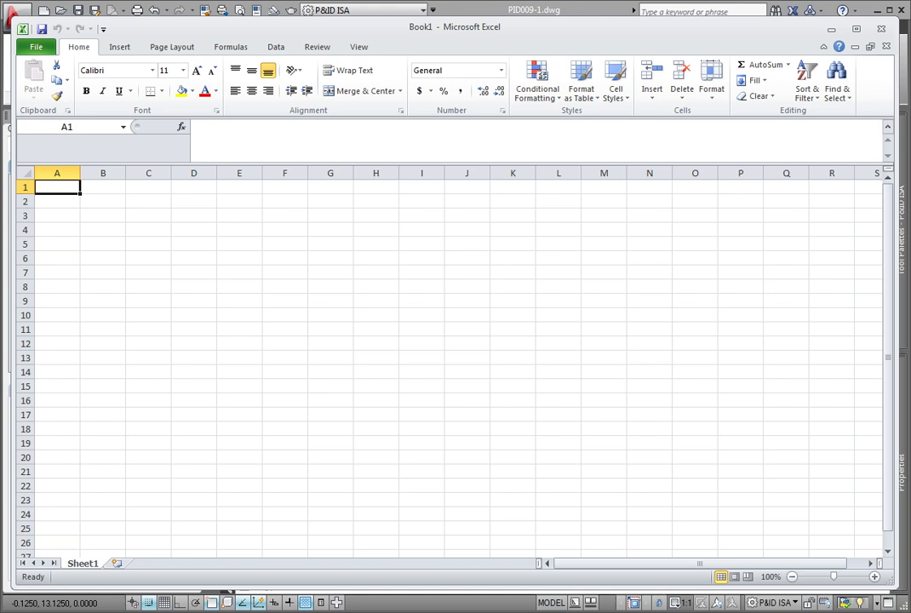
# Open Chapter 9 Project-Equipment.xls in Excel, accepting the file format warning
pyautogui.click(36, 47)
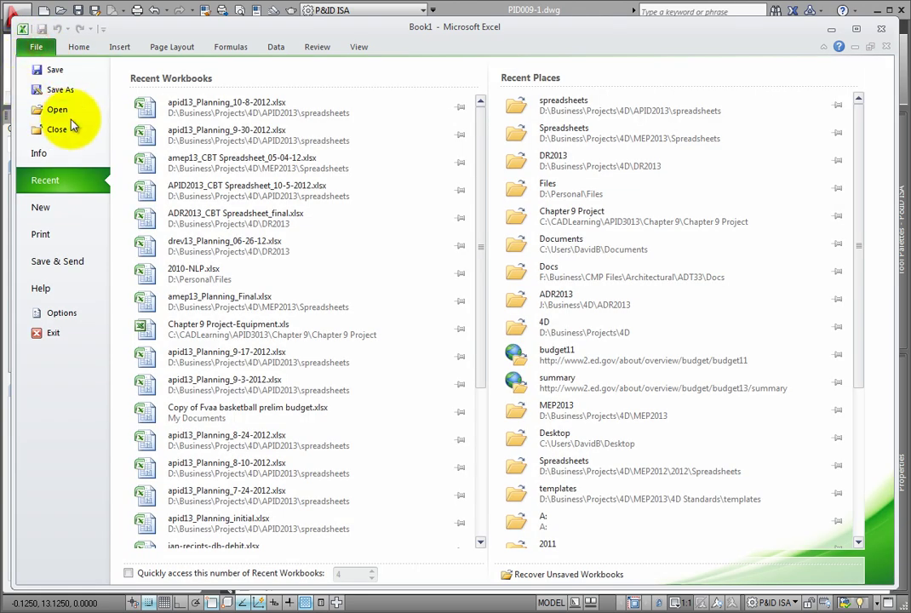
pyautogui.click(53, 104)
pyautogui.click(277, 247)
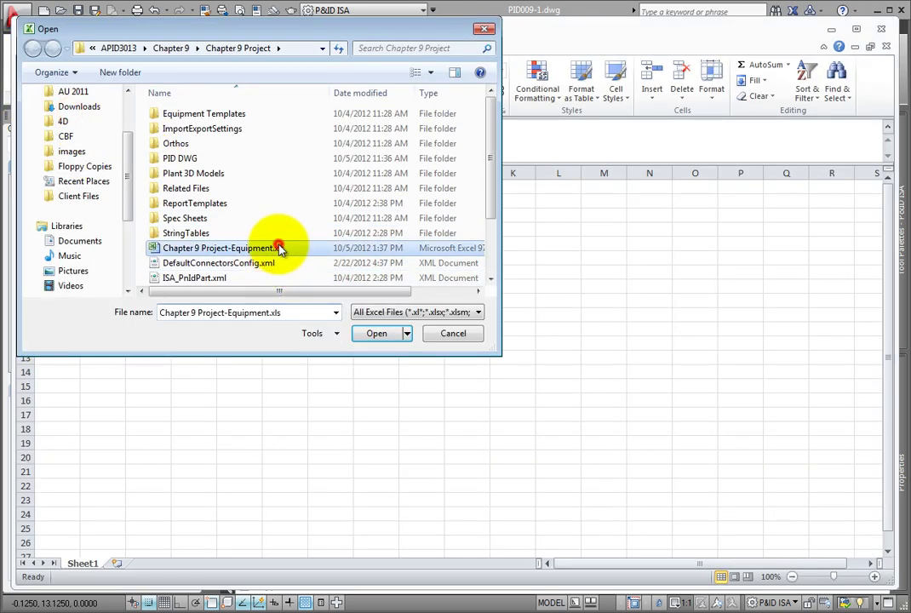
pyautogui.click(378, 334)
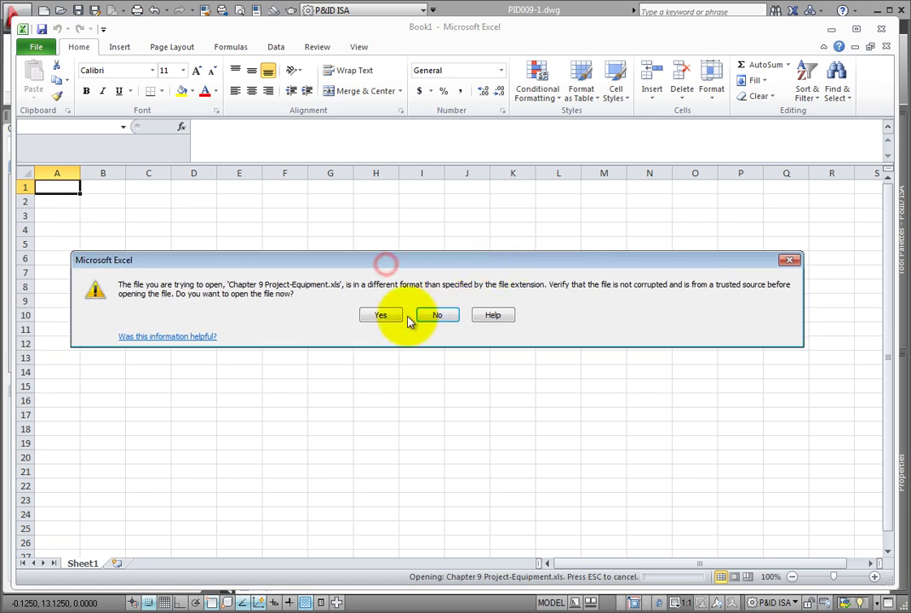
pyautogui.click(381, 315)
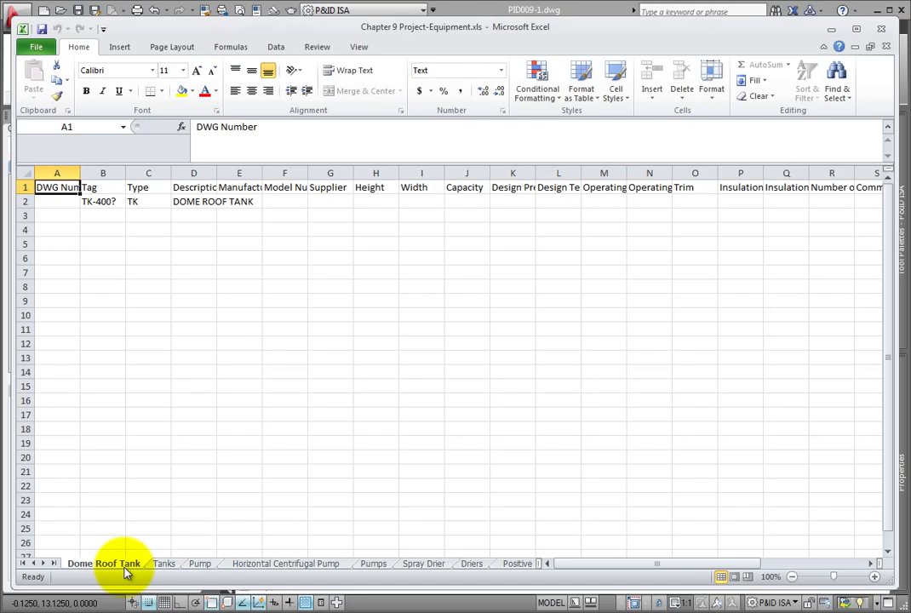
# Browse the Tanks and Horizontal Centrifugal Pump sheets, noting P-100's manufacturer Taco
pyautogui.click(164, 566)
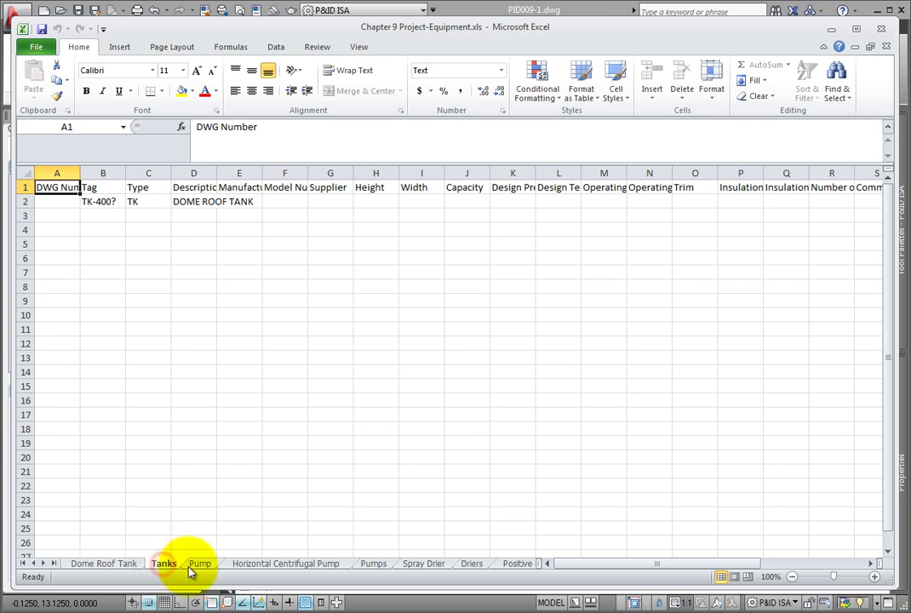
pyautogui.click(202, 566)
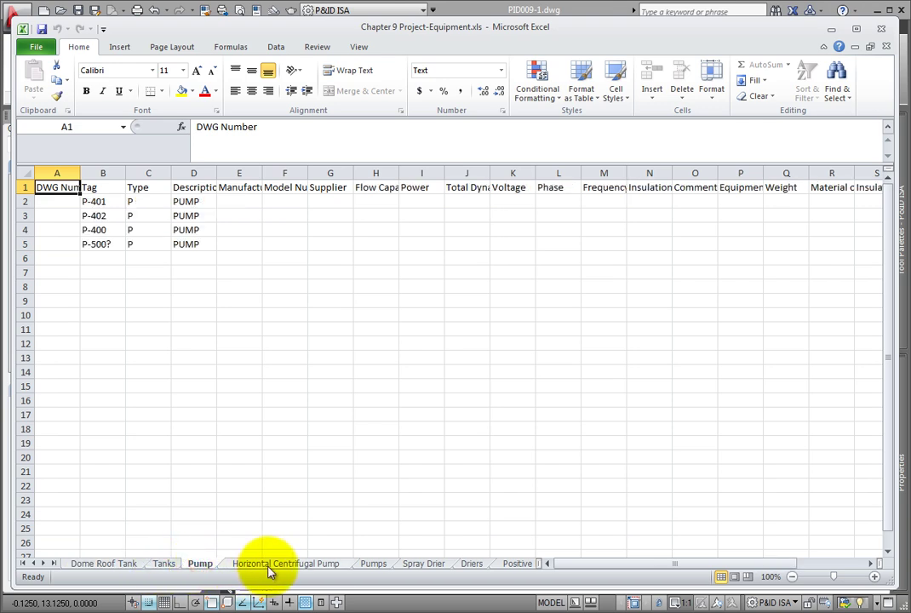
pyautogui.click(268, 565)
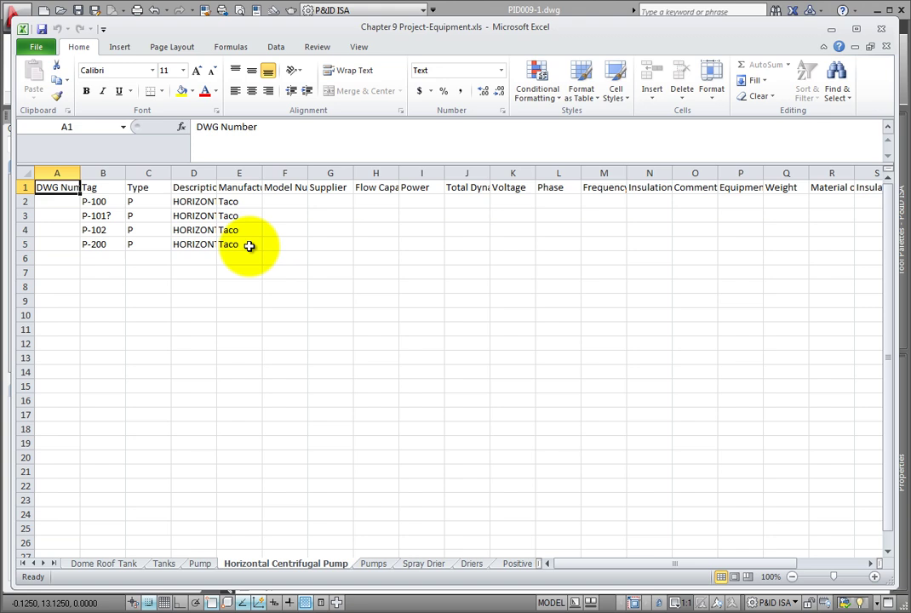
pyautogui.click(254, 202)
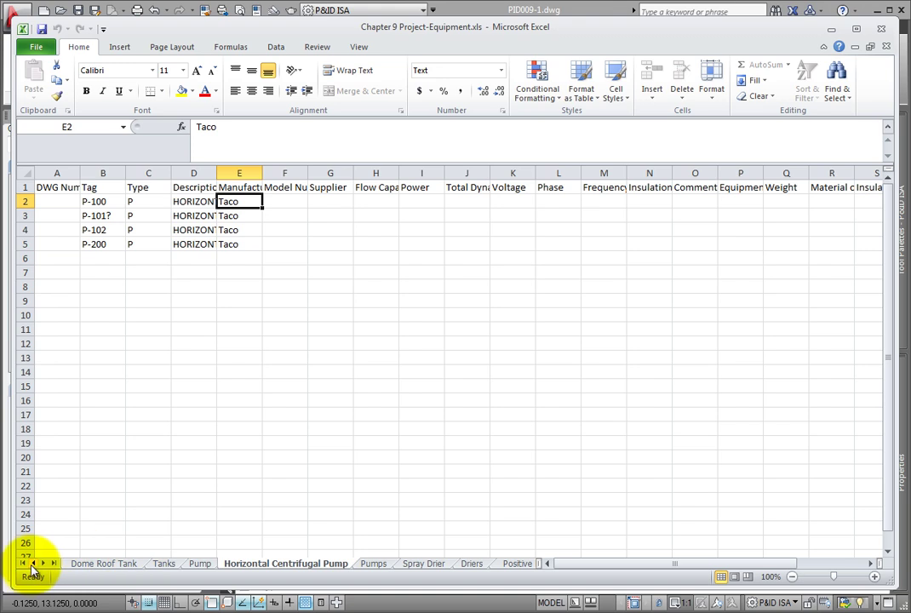
# Review the Pumps, Blowers and Positive Displacement Blower sheets, ending on Pumps
pyautogui.click(369, 562)
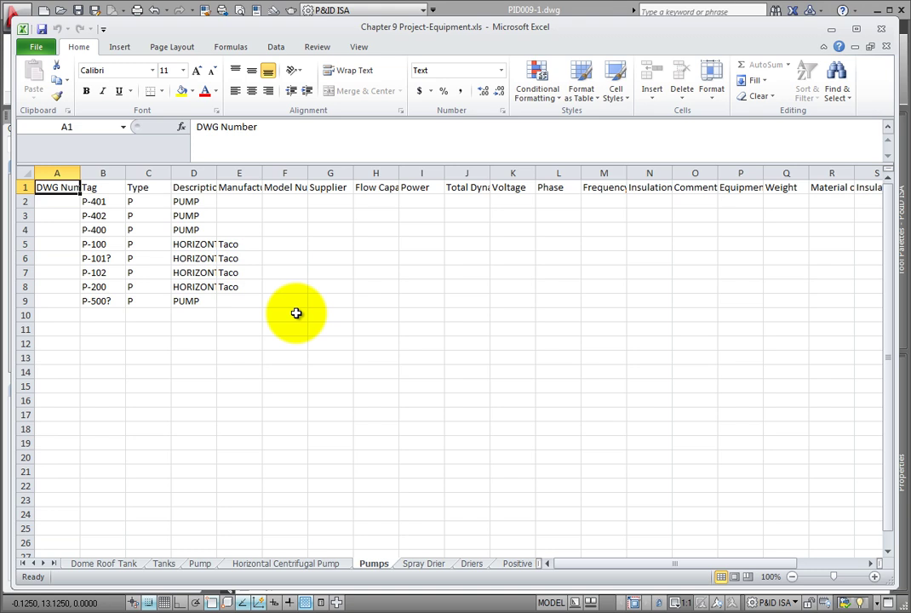
pyautogui.click(44, 564)
pyautogui.click(45, 564)
pyautogui.click(44, 564)
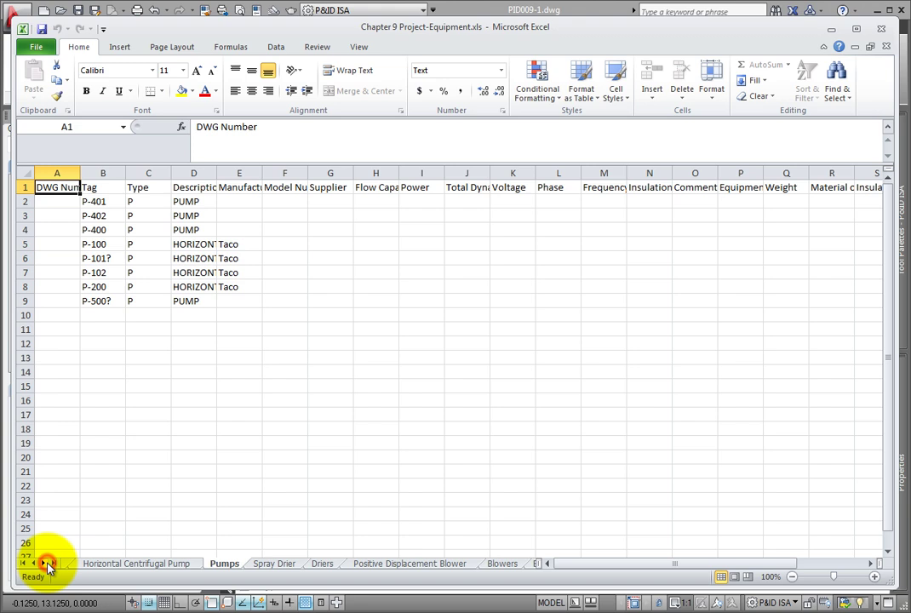
pyautogui.click(508, 565)
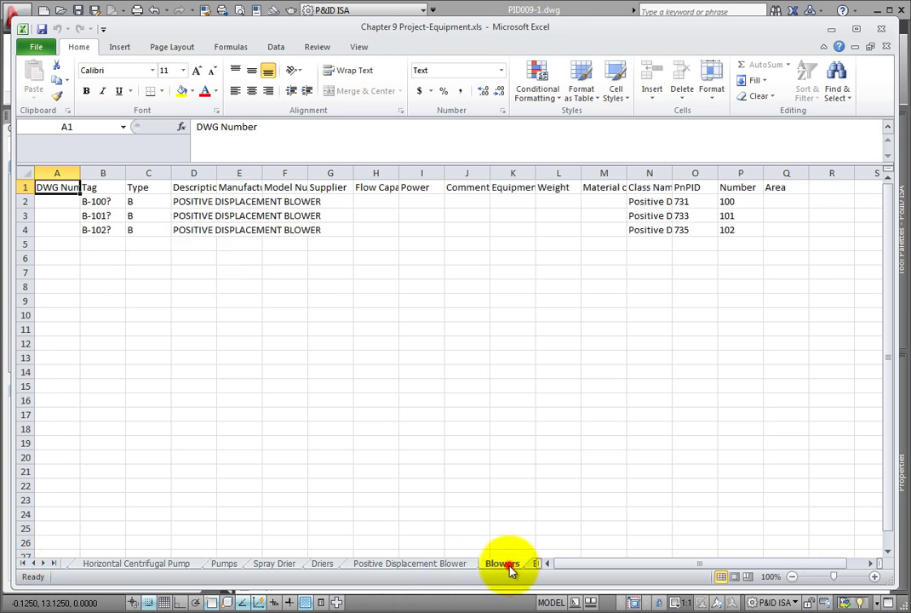
pyautogui.click(431, 566)
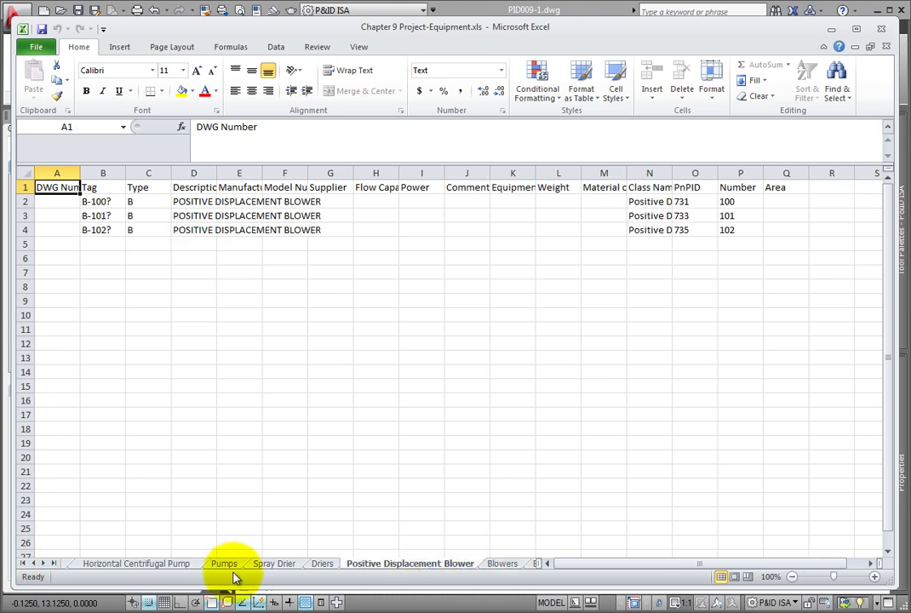
pyautogui.click(151, 566)
pyautogui.click(228, 569)
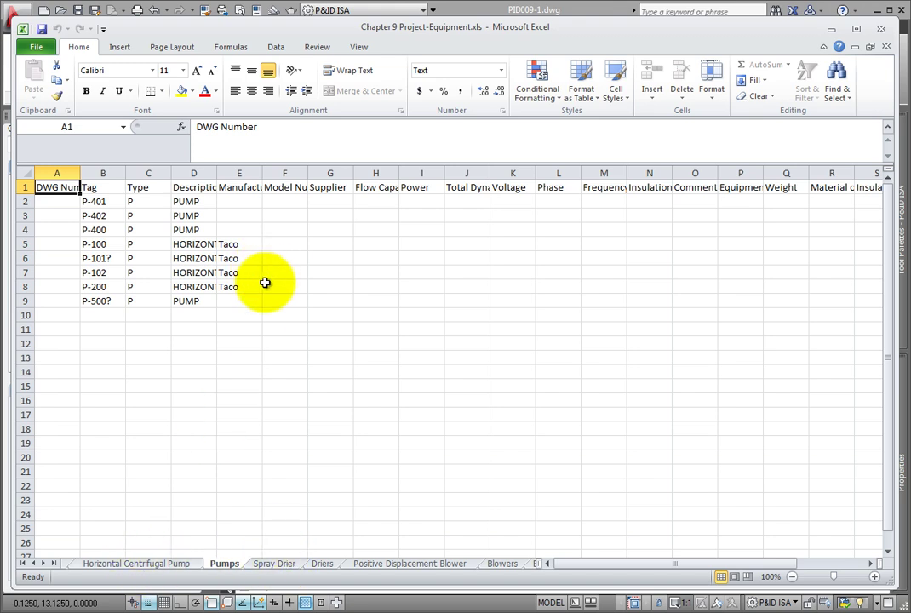
# Enter a formula in Pumps H5 referencing 'Horizontal Centrifugal Pump'!H2
pyautogui.click(383, 201)
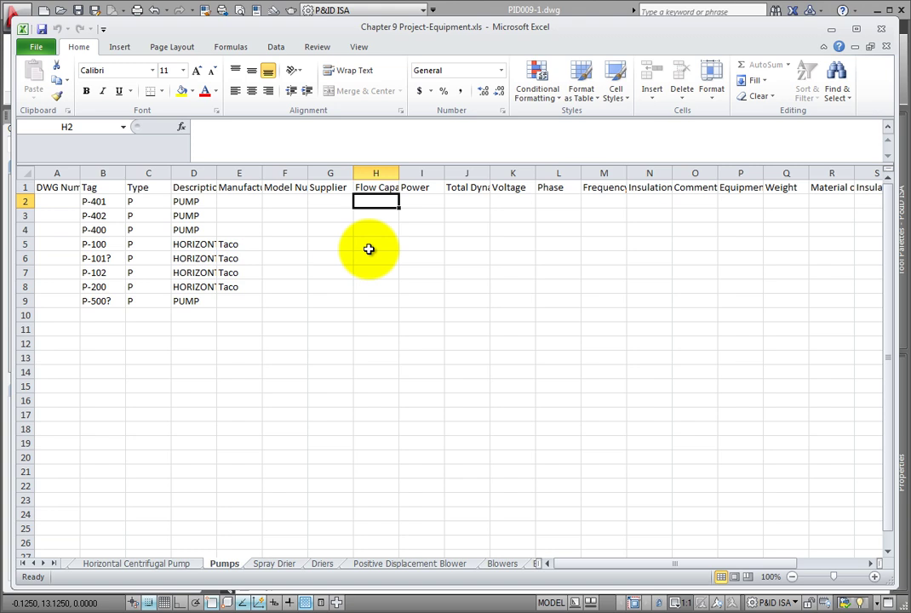
pyautogui.write('=')
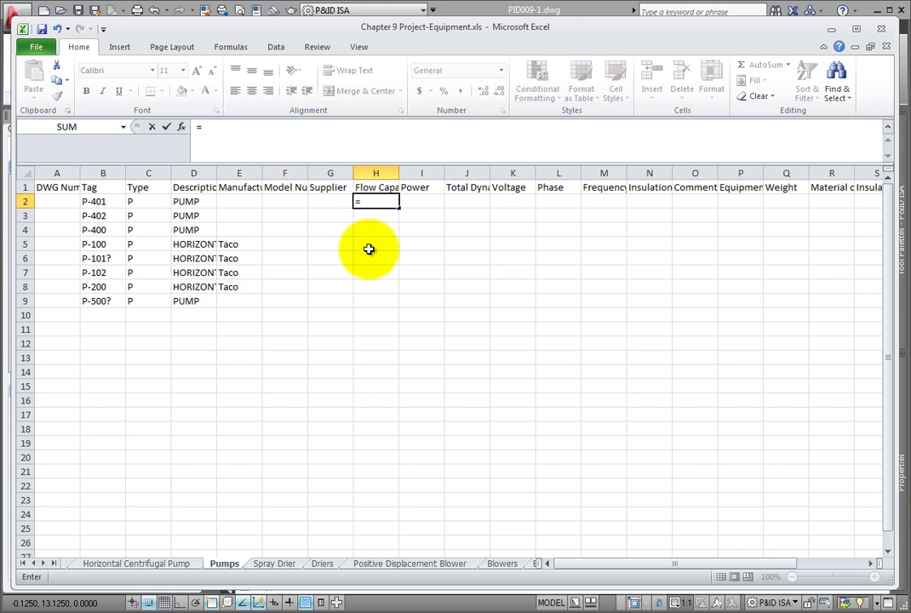
pyautogui.click(366, 246)
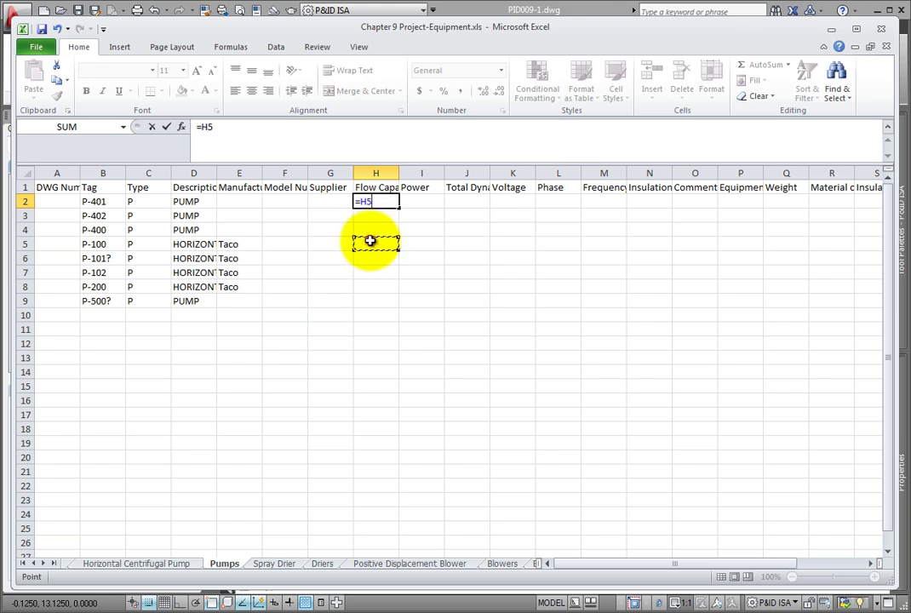
pyautogui.press('Escape')
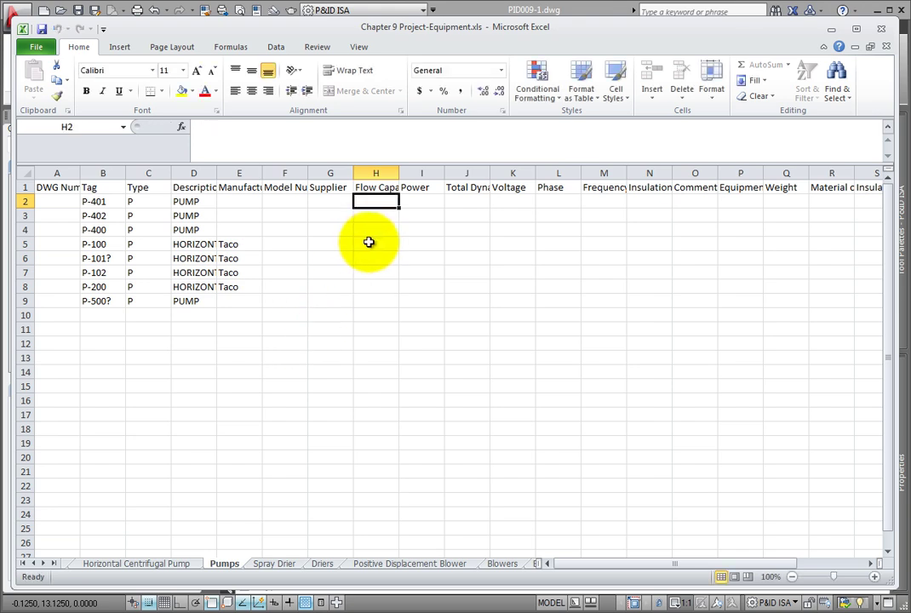
pyautogui.click(368, 243)
pyautogui.write('=')
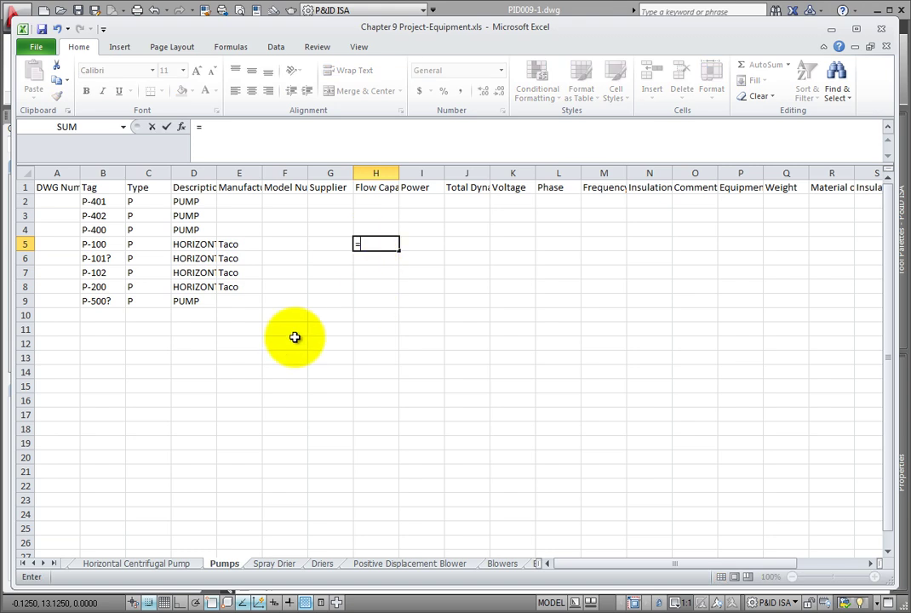
pyautogui.click(166, 567)
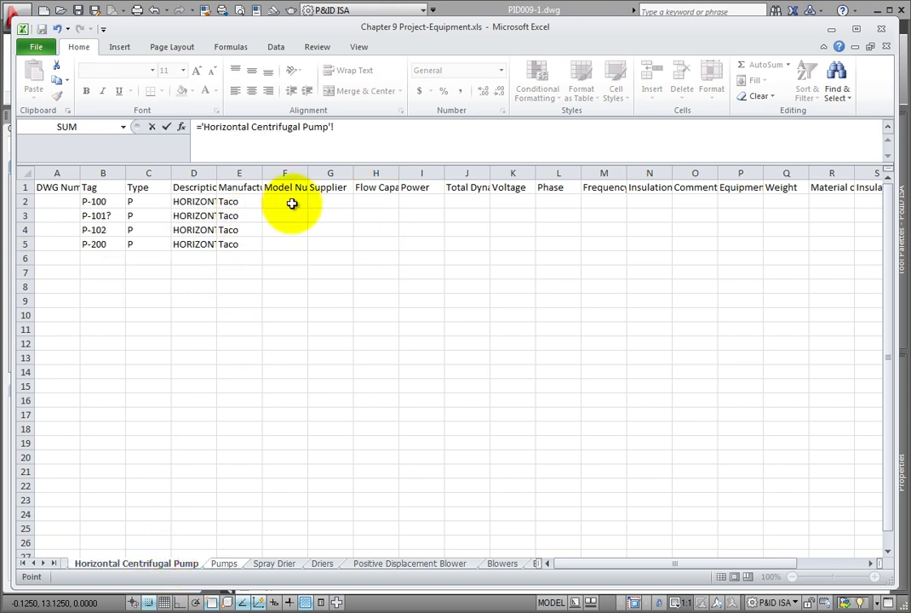
pyautogui.click(385, 201)
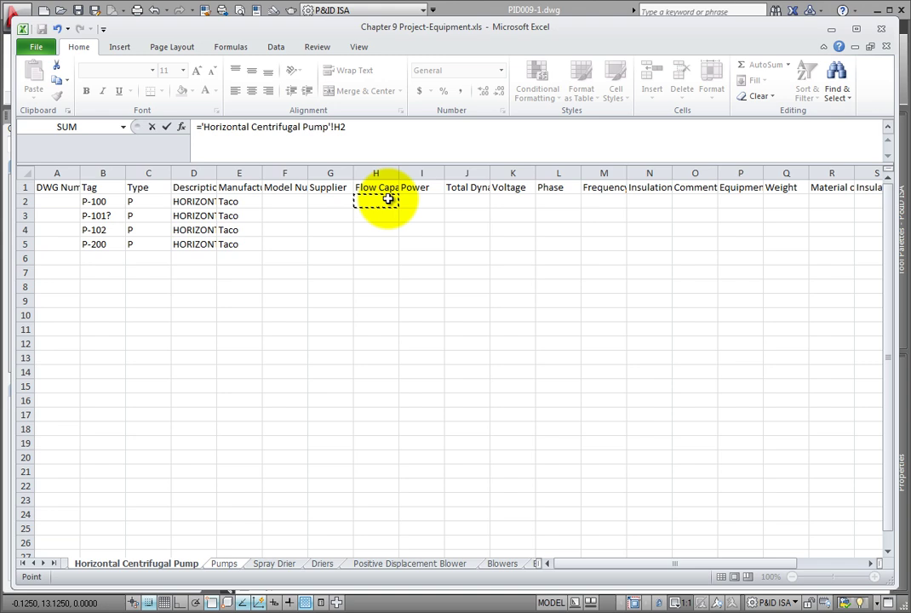
pyautogui.press('Return')
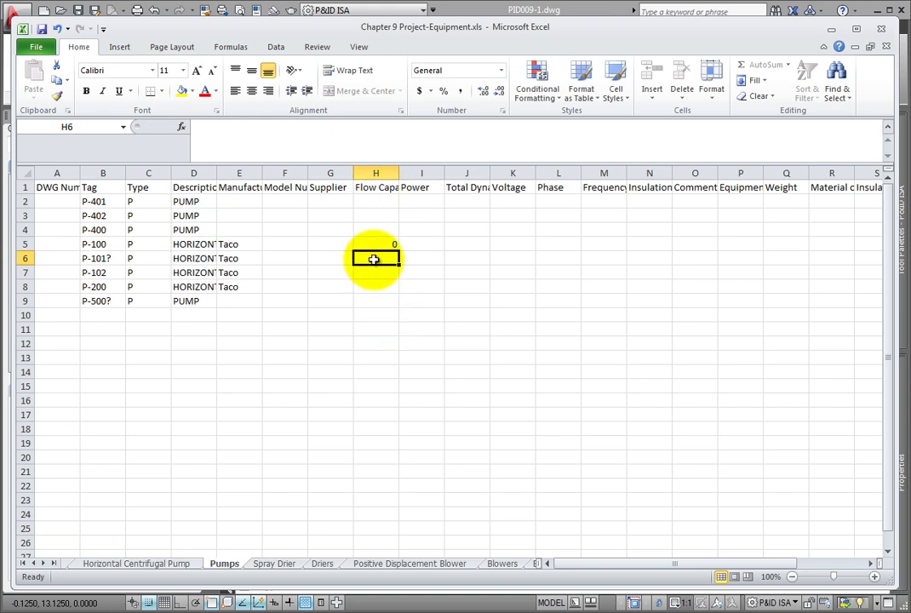
# Fill the H5 flow capacity link down through H8 for all four horizontal pumps
pyautogui.click(376, 247)
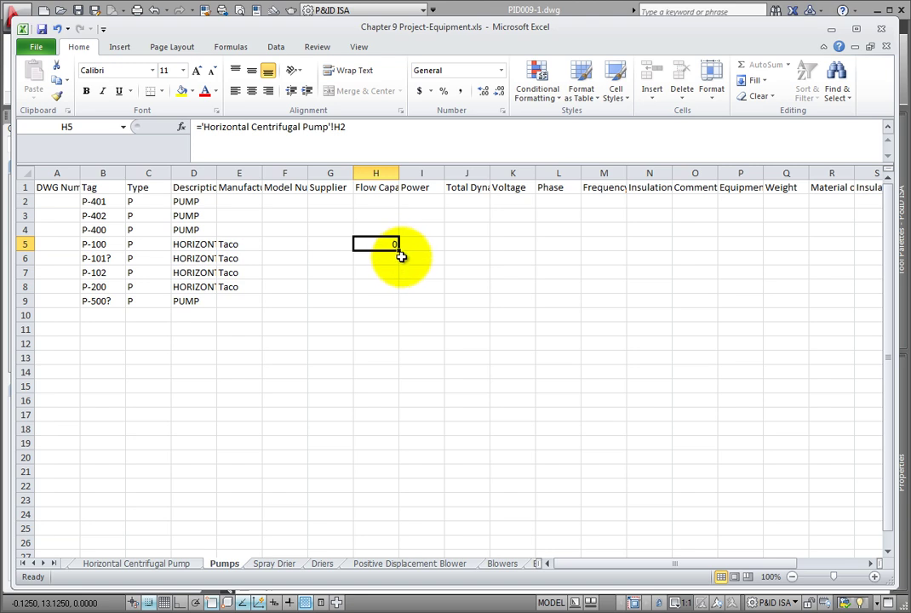
pyautogui.moveTo(399, 251); pyautogui.dragTo(403, 288)
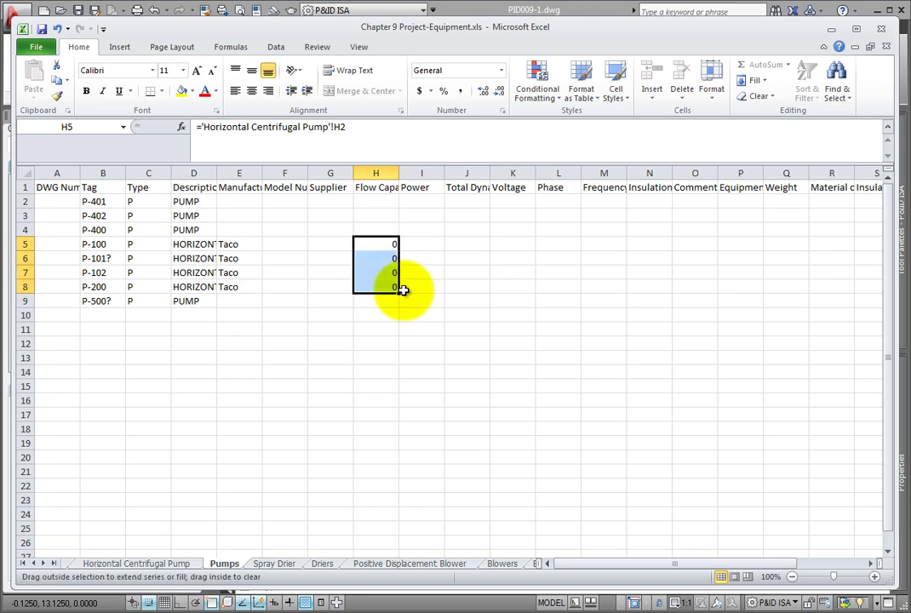
pyautogui.click(117, 564)
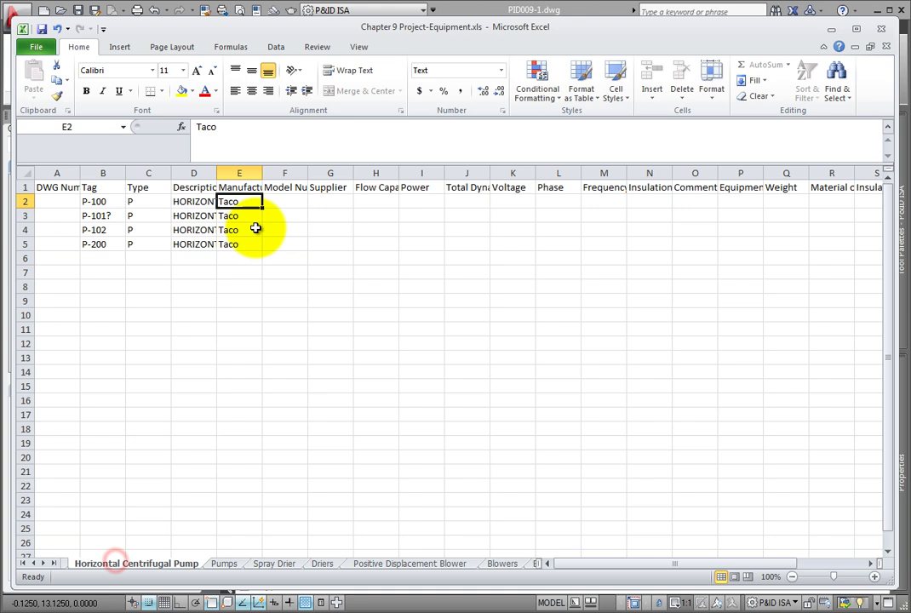
# Enter 50 in H2, fill it down to H5, and confirm the linked Pumps cells show 50
pyautogui.click(386, 198)
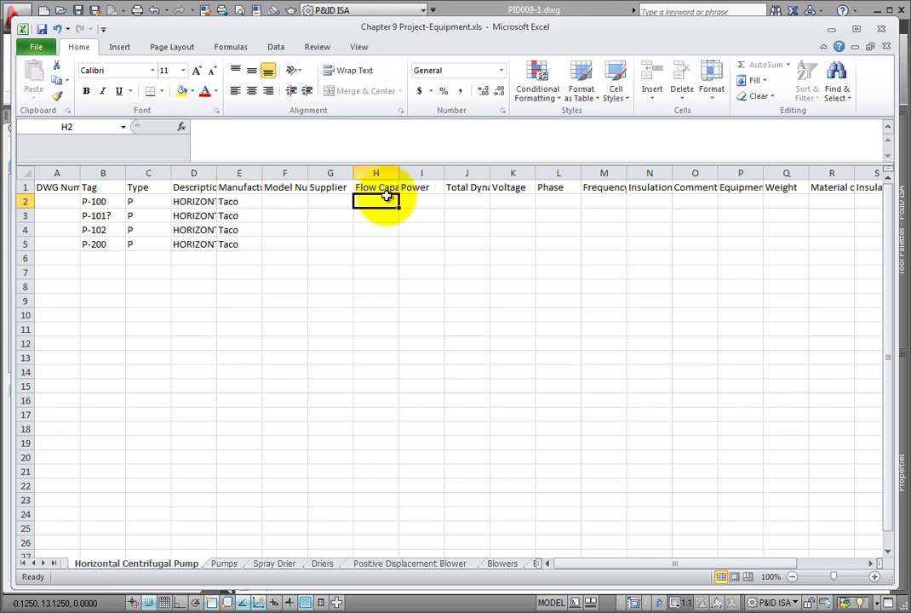
pyautogui.write('50')
pyautogui.click(388, 198)
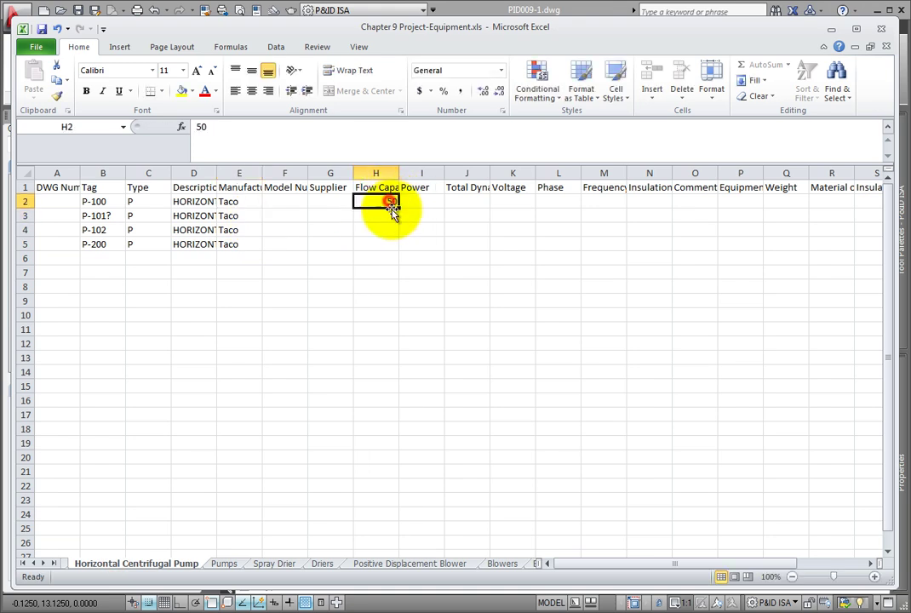
pyautogui.moveTo(398, 207); pyautogui.dragTo(400, 249)
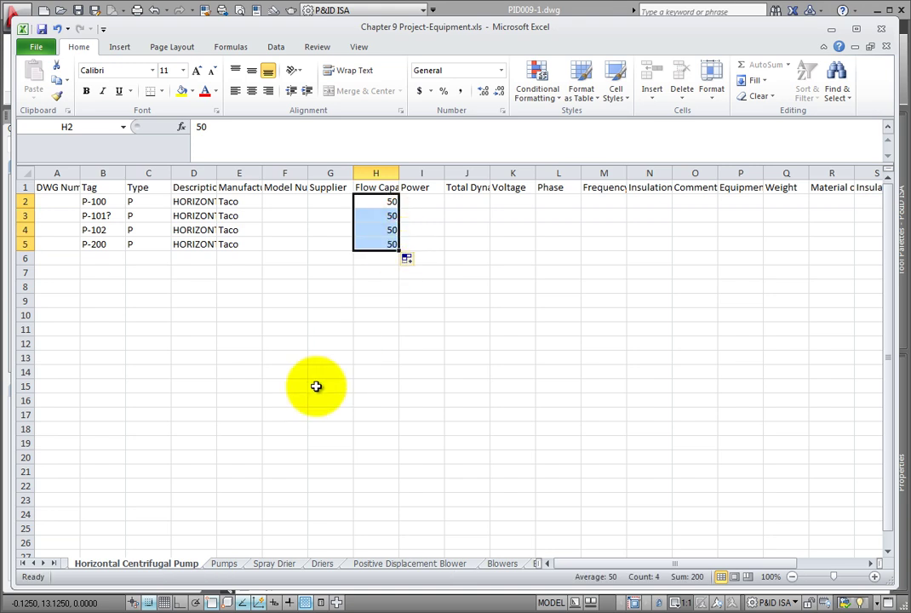
pyautogui.click(224, 565)
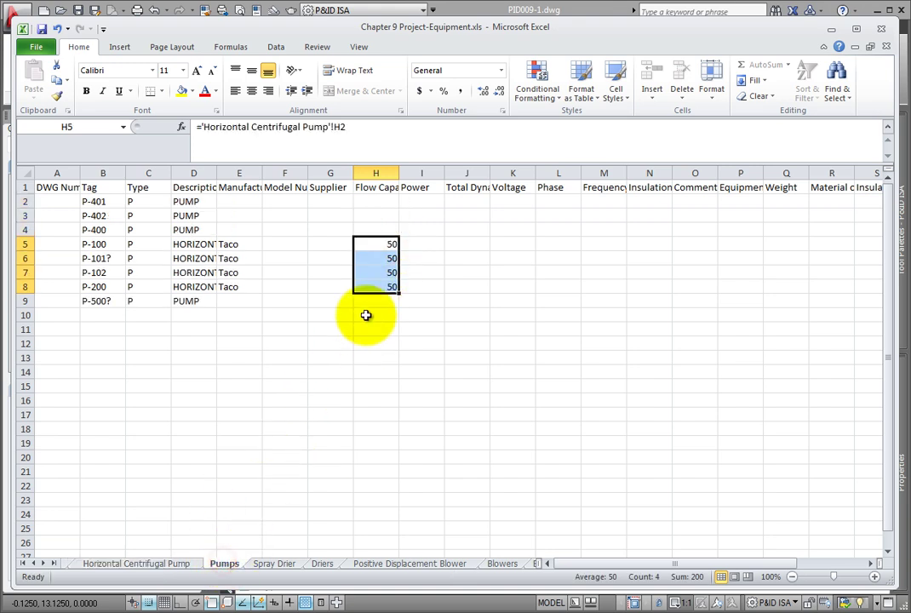
pyautogui.click(167, 568)
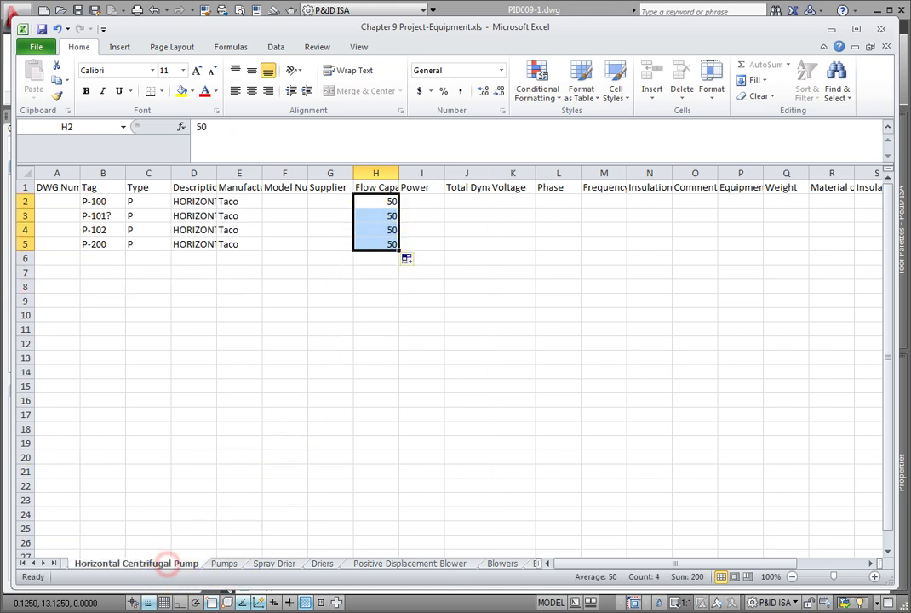